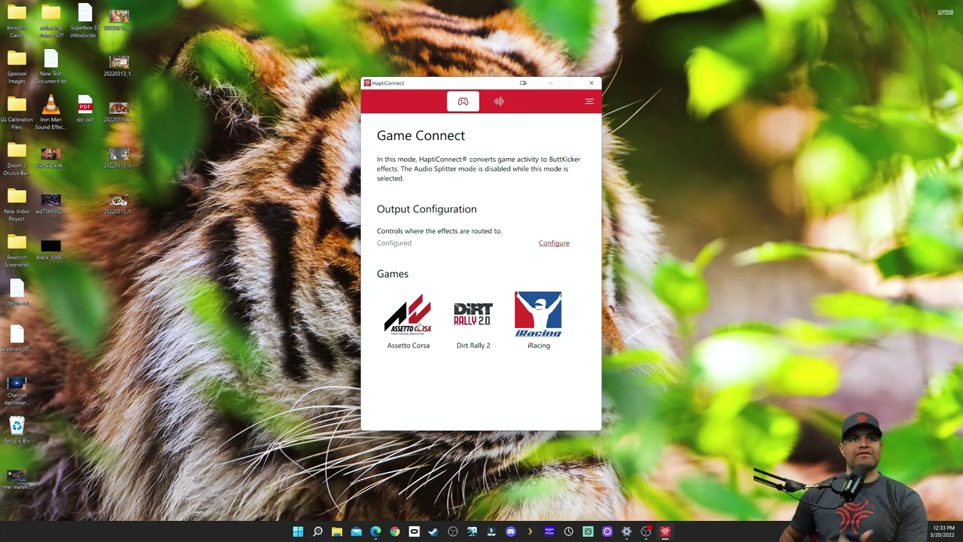
- Review the haptic effect settings for Assetto Corsa, Dirt Rally 2 and iRacing, returning to the Game Connect overview after each
left_click(419, 325)
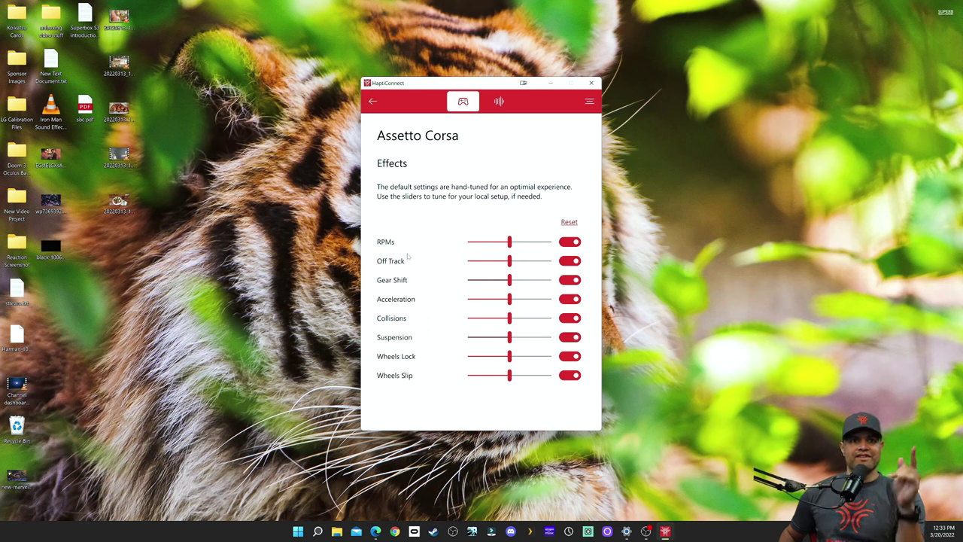
left_click(373, 100)
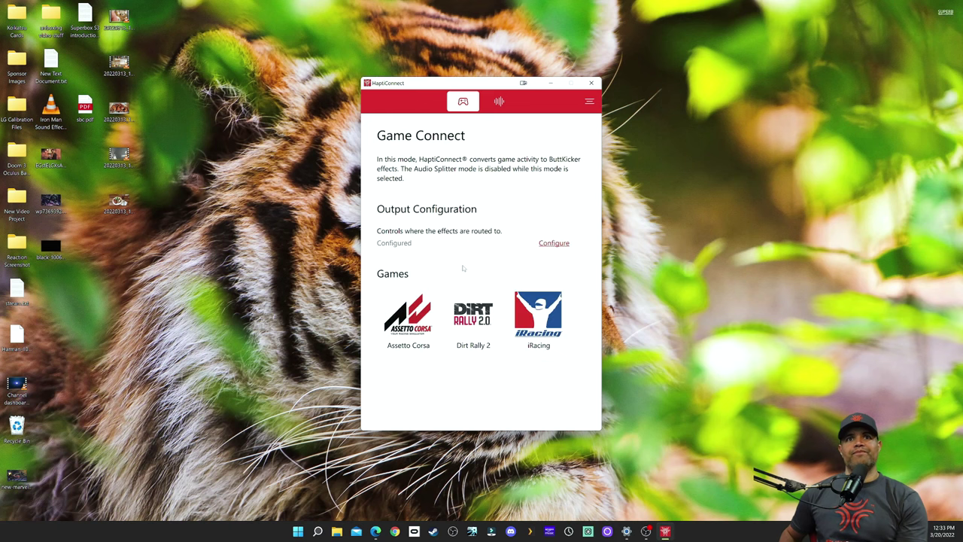
left_click(475, 311)
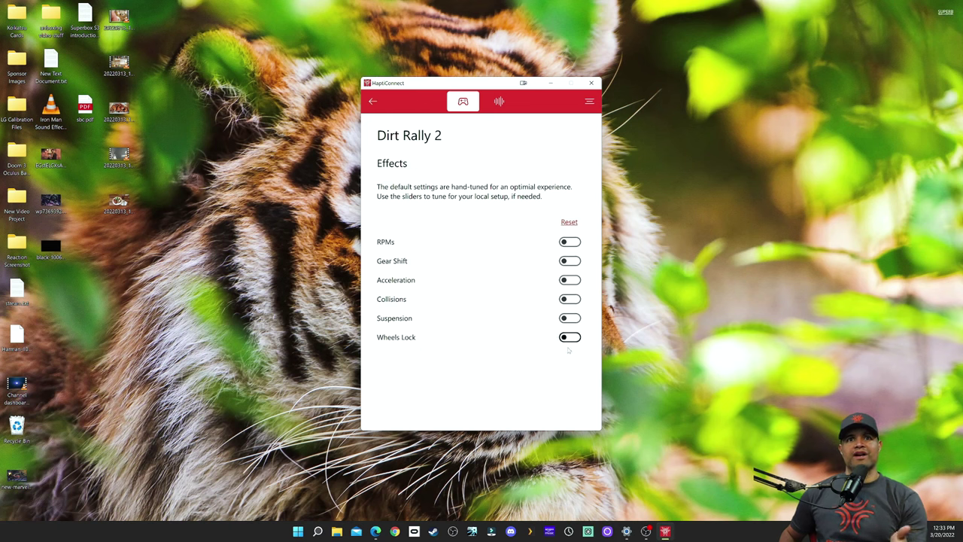
left_click(373, 101)
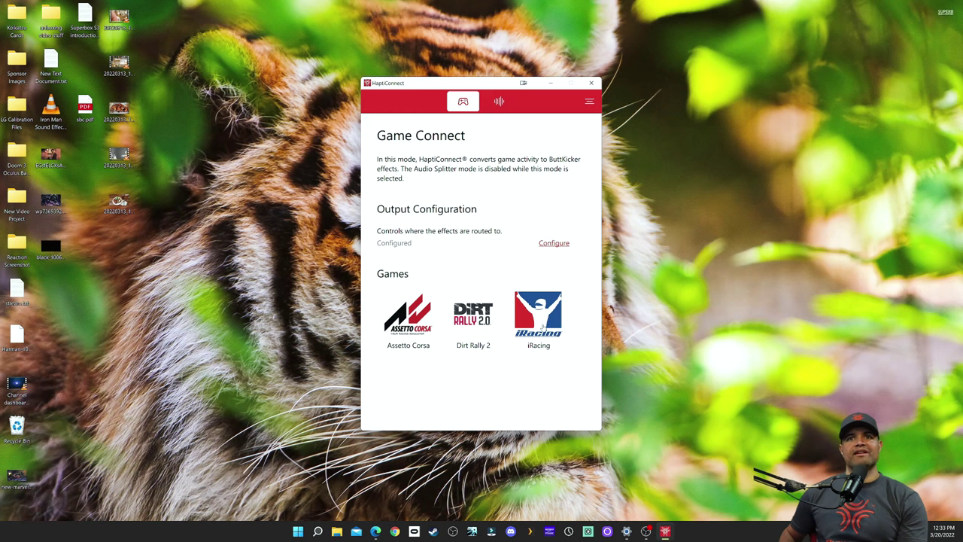
left_click(544, 326)
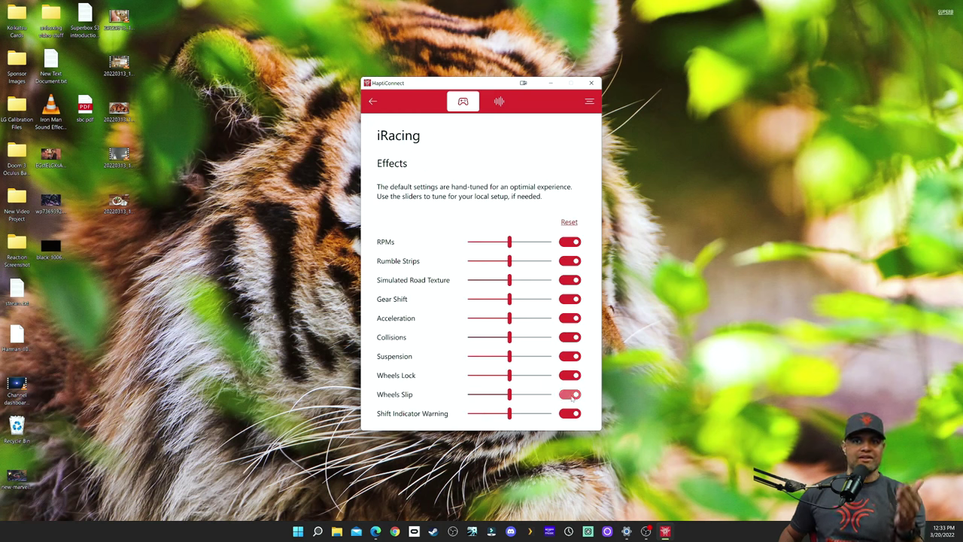
left_click(374, 101)
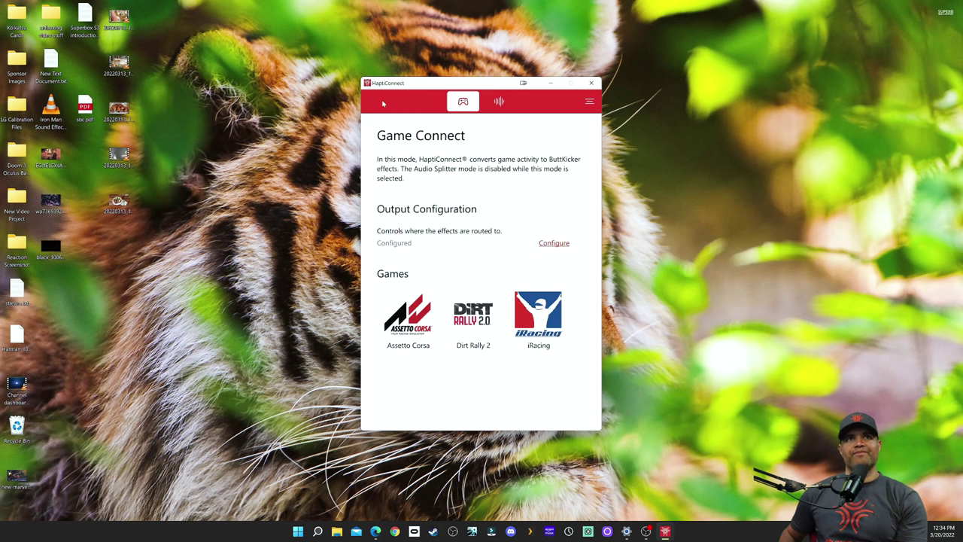
- Open the Game Connect output configuration and examine the available spatial layouts and output devices, leaving the layout on Mono
left_click(552, 245)
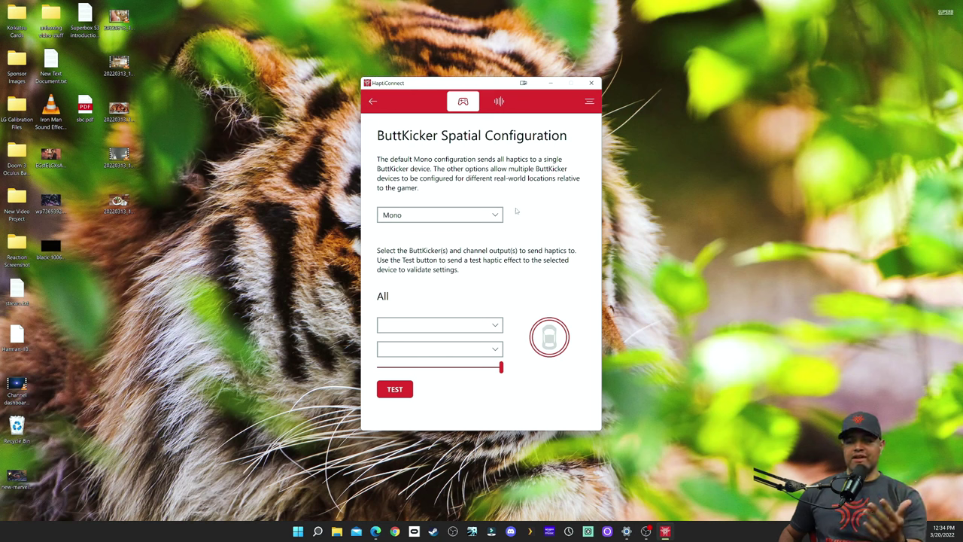
left_click(495, 217)
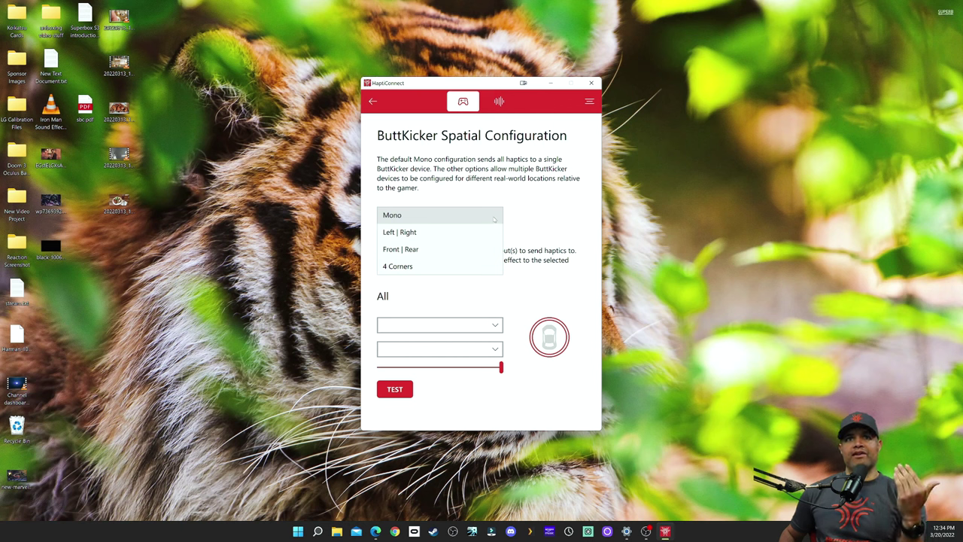
left_click(495, 217)
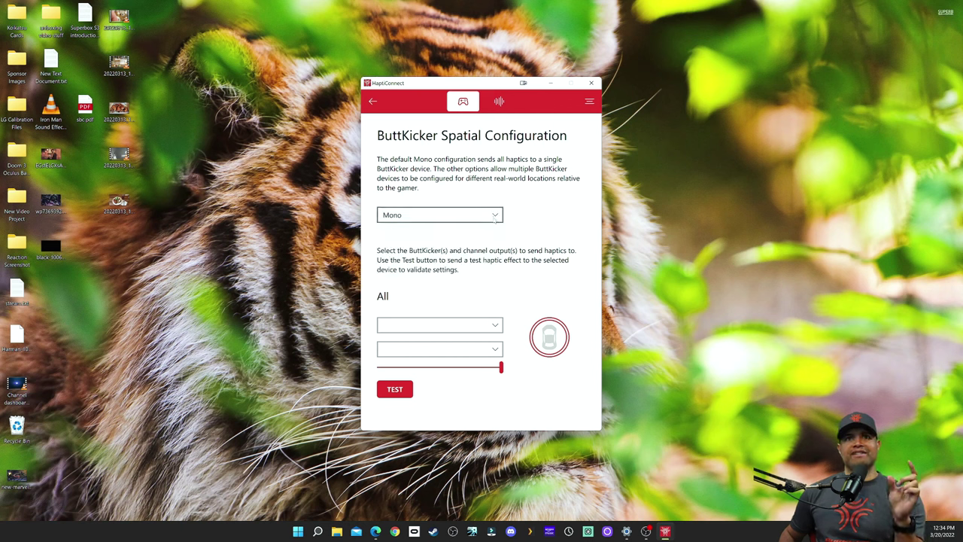
left_click(495, 217)
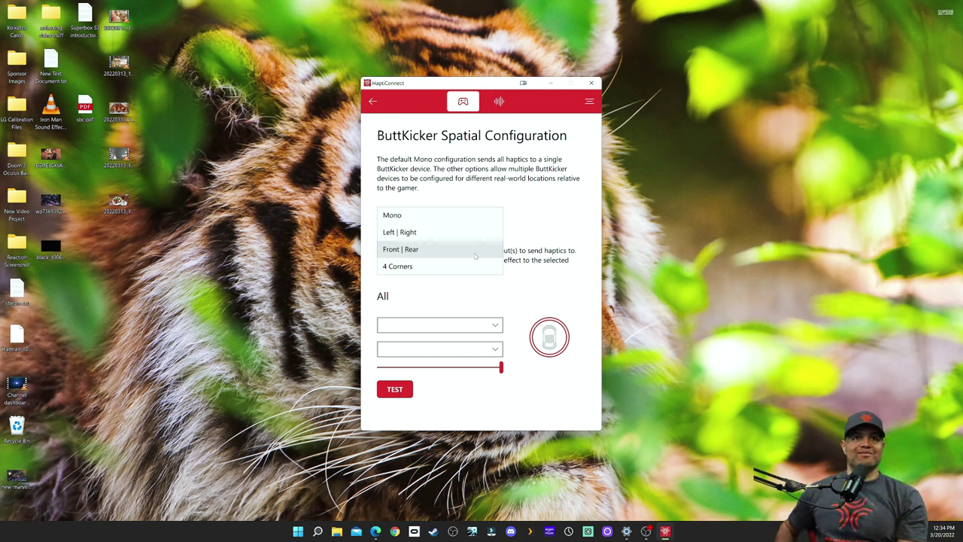
left_click(532, 216)
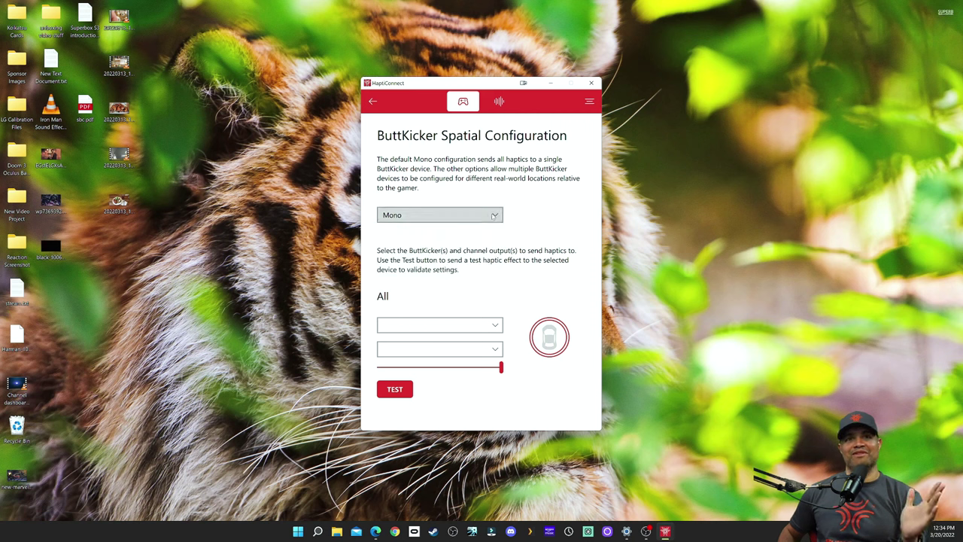
left_click(494, 216)
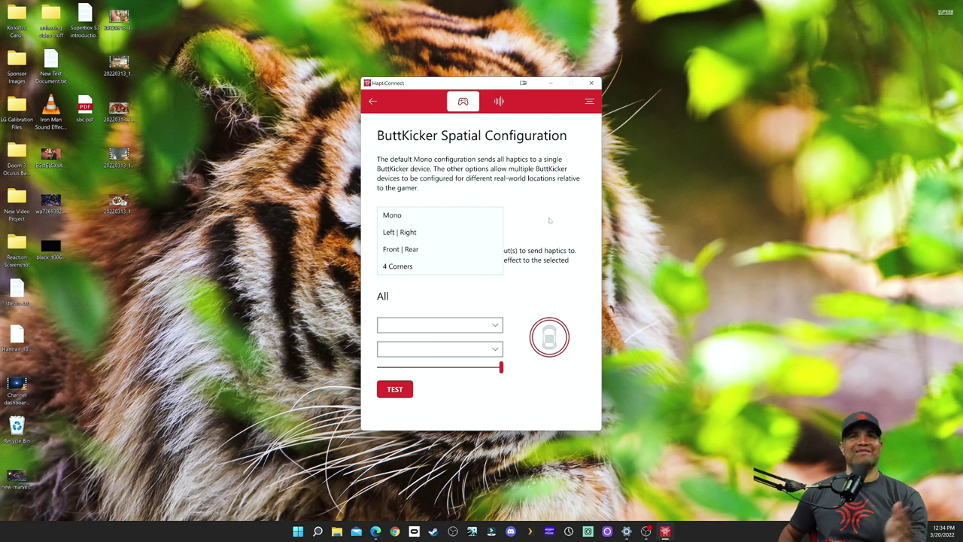
left_click(507, 219)
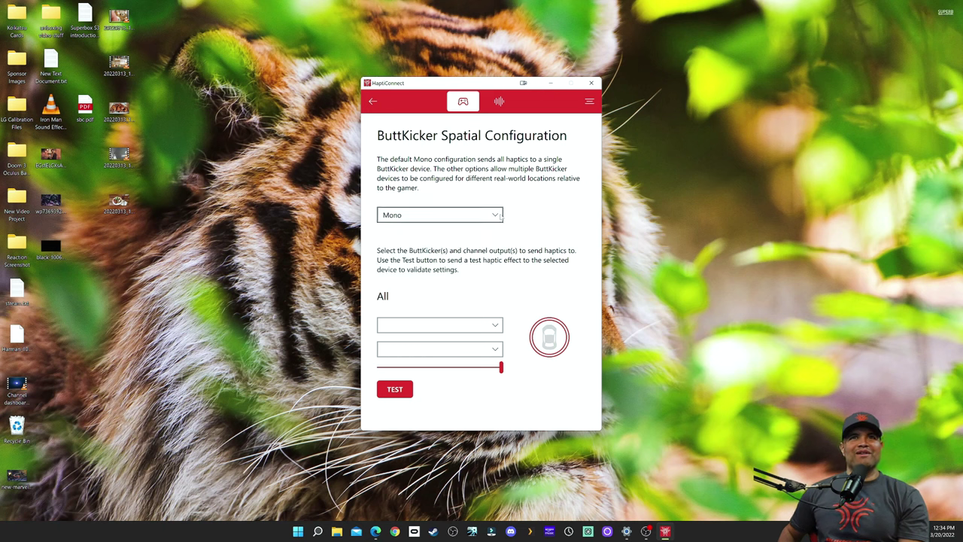
left_click(487, 325)
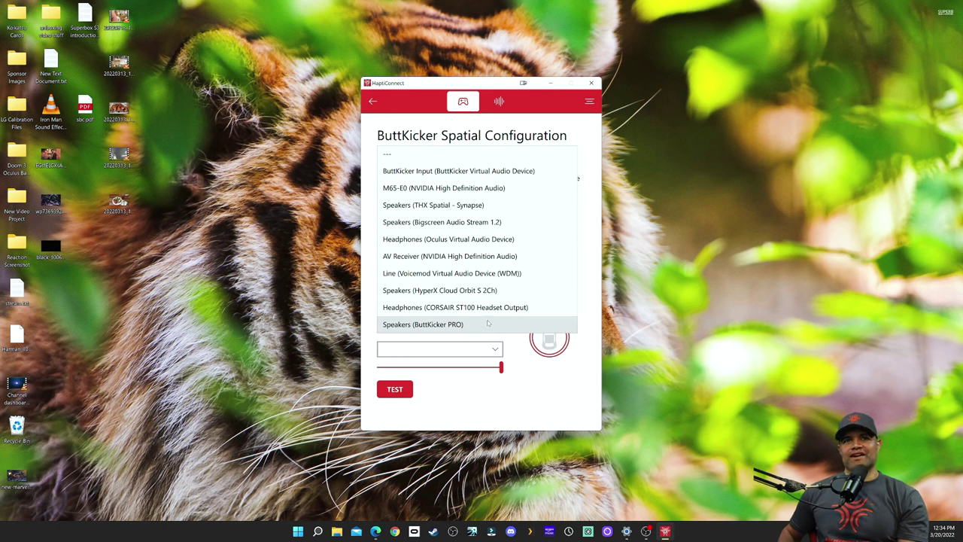
left_click(554, 381)
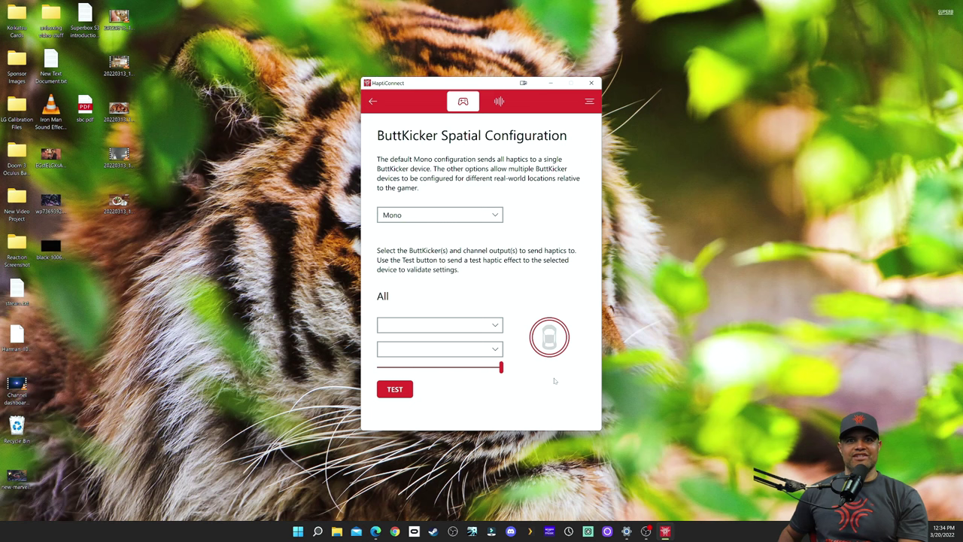
- Switch to Audio Splitter mode and set its two outputs to Speakers (HyperX Cloud Orbit S 2Ch) and Speakers (ButtKicker PRO)
left_click(499, 103)
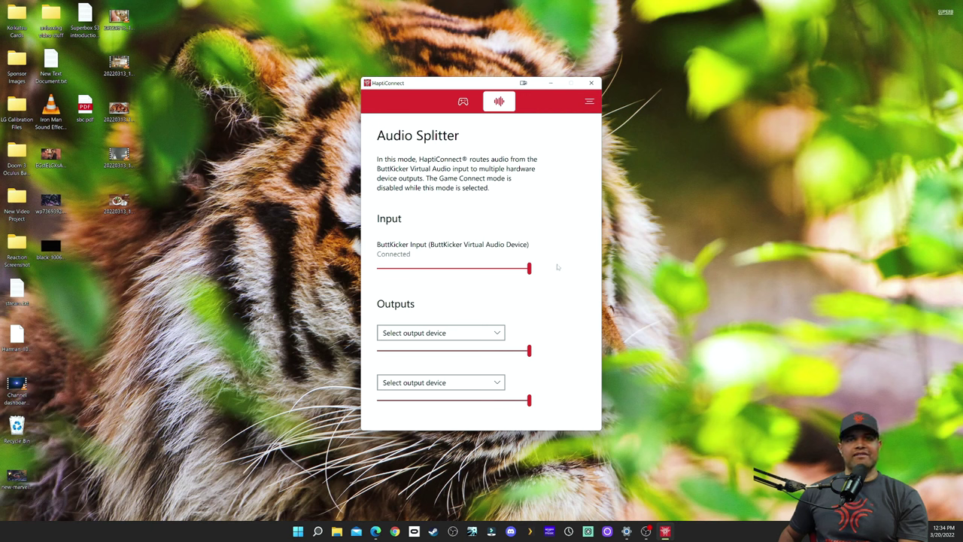
mouse_move(529, 269)
left_mouse_down()
mouse_move(478, 269)
mouse_move(532, 271)
left_mouse_up()
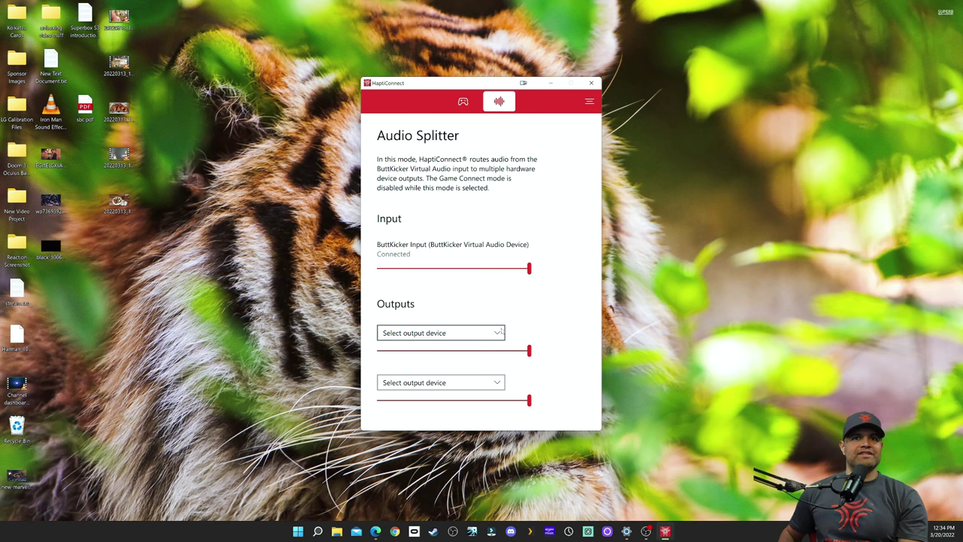
left_click(499, 332)
left_click(554, 348)
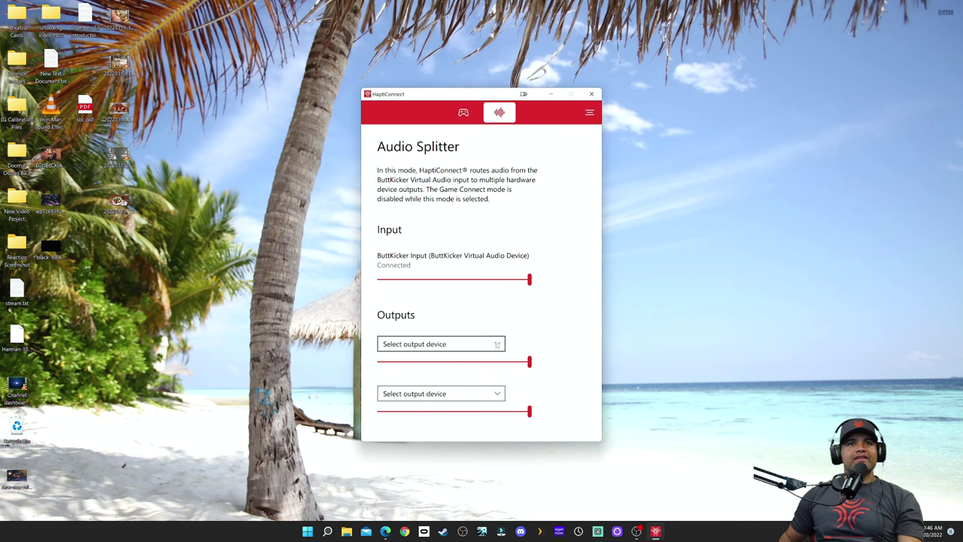
left_click(496, 344)
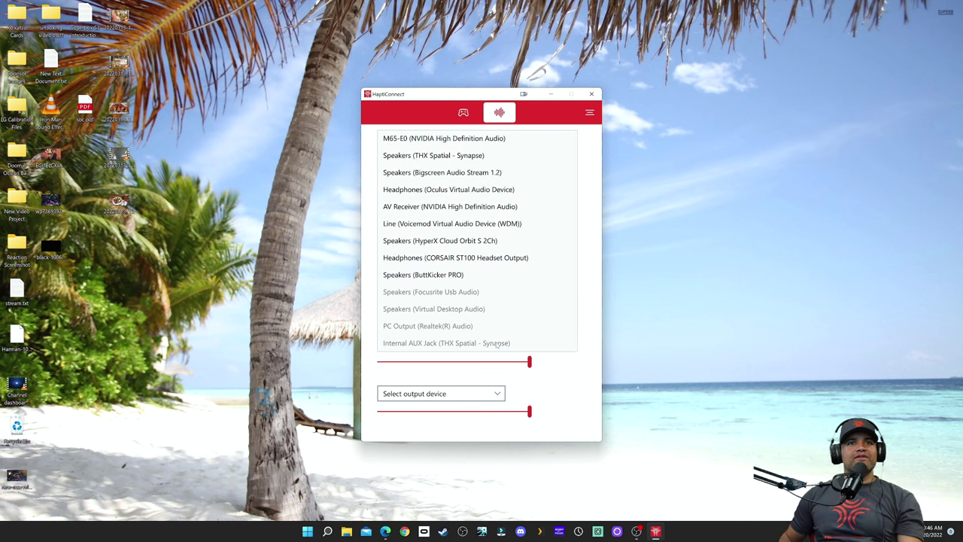
left_click(479, 242)
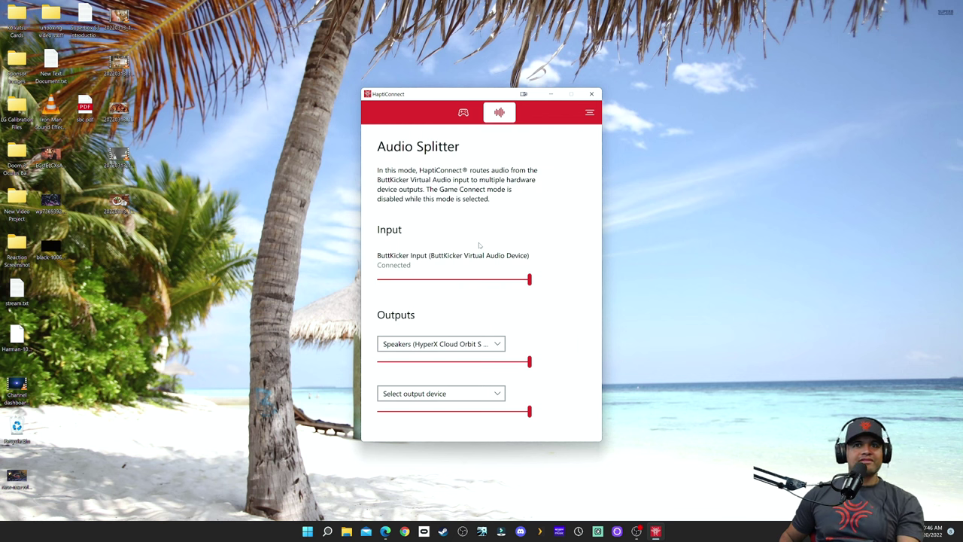
left_click(501, 393)
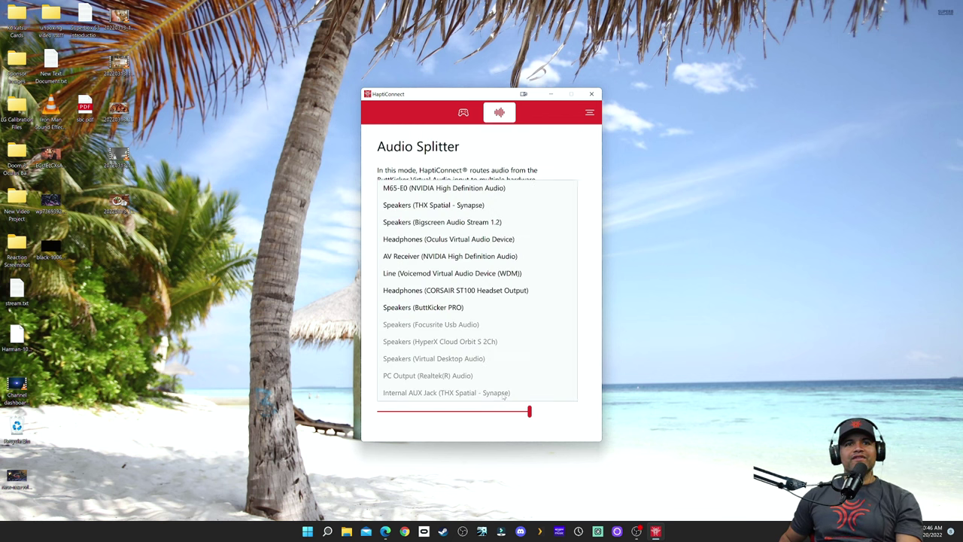
left_click(451, 314)
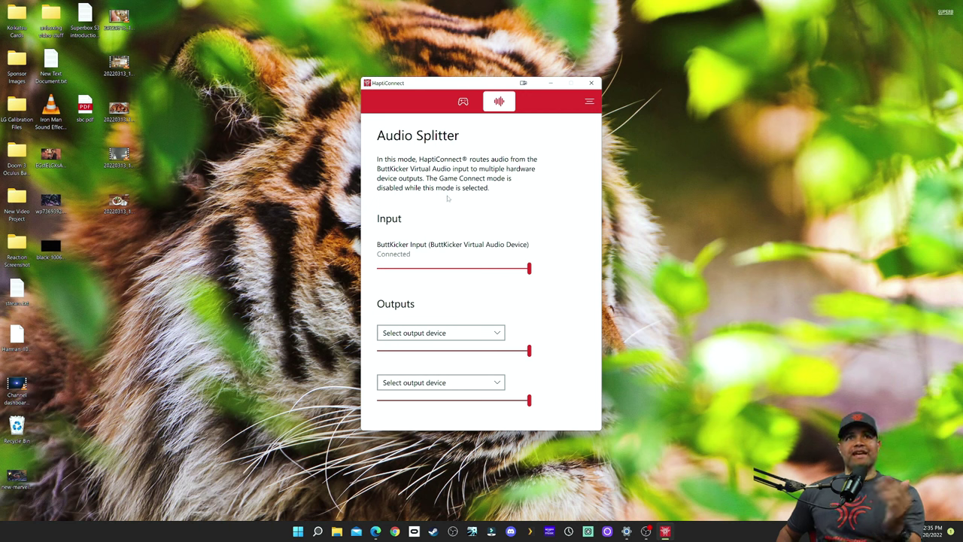
- Switch back to Game Connect mode, return to its overview and close HaptiConnect
left_click(464, 102)
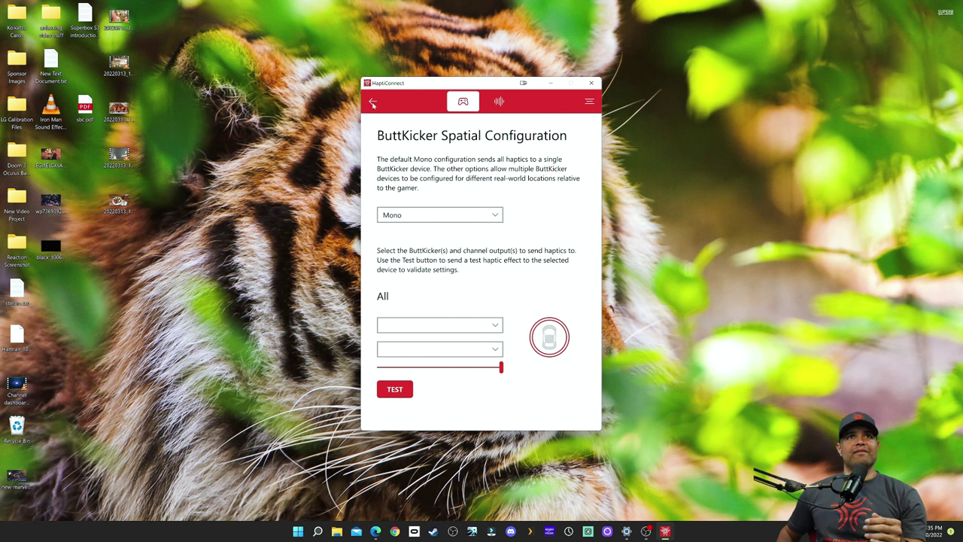
left_click(373, 101)
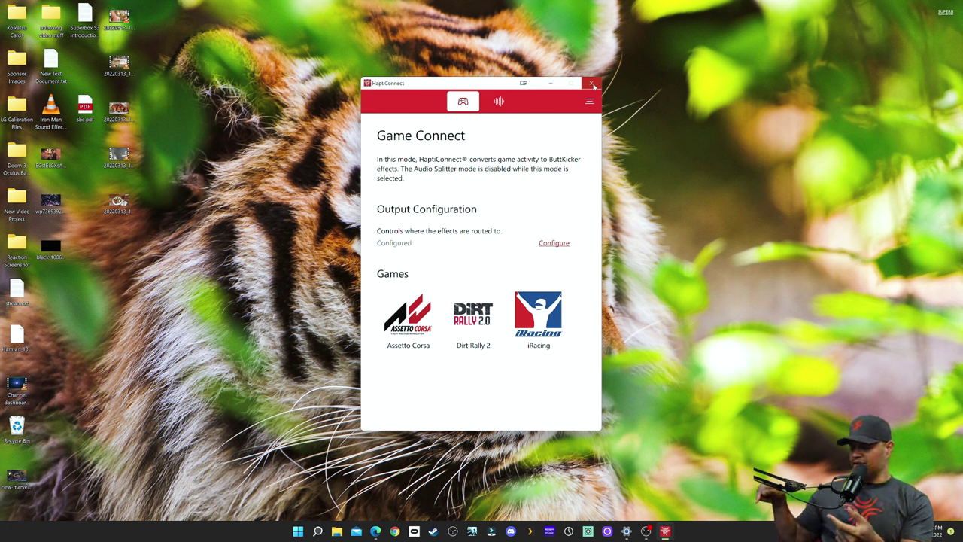
left_click(593, 84)
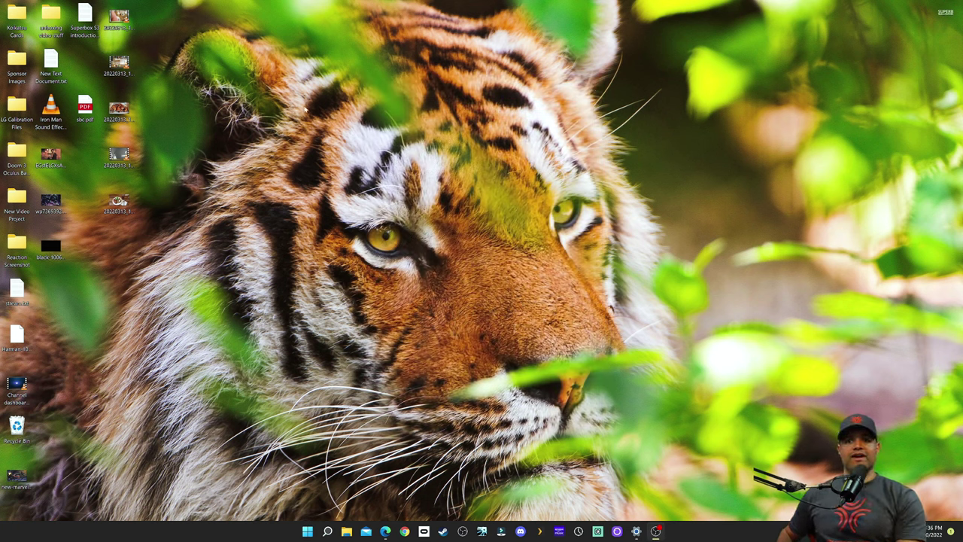
- Switch to Windows Settings and open the additional sound settings dialog from the Sound page, moving it to the middle of the screen
left_click(636, 532)
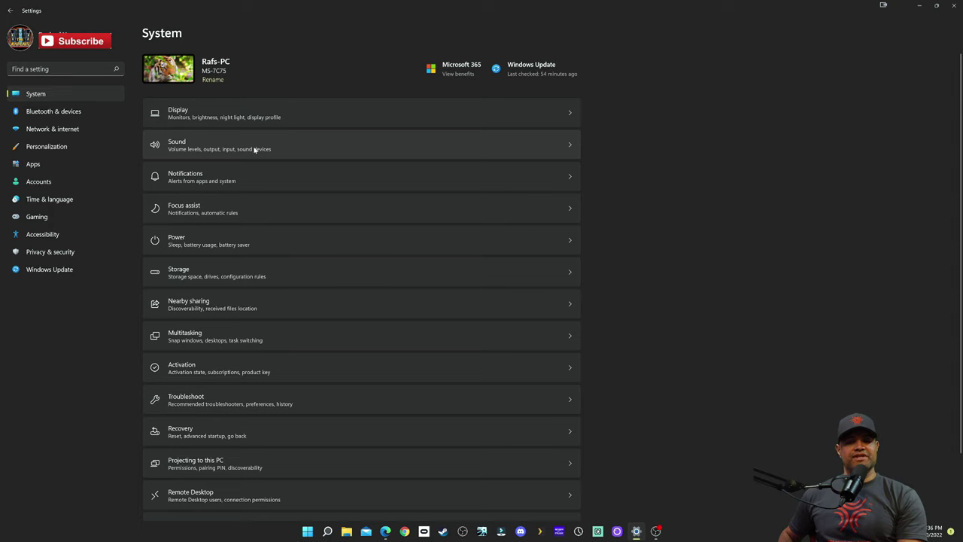
left_click(255, 149)
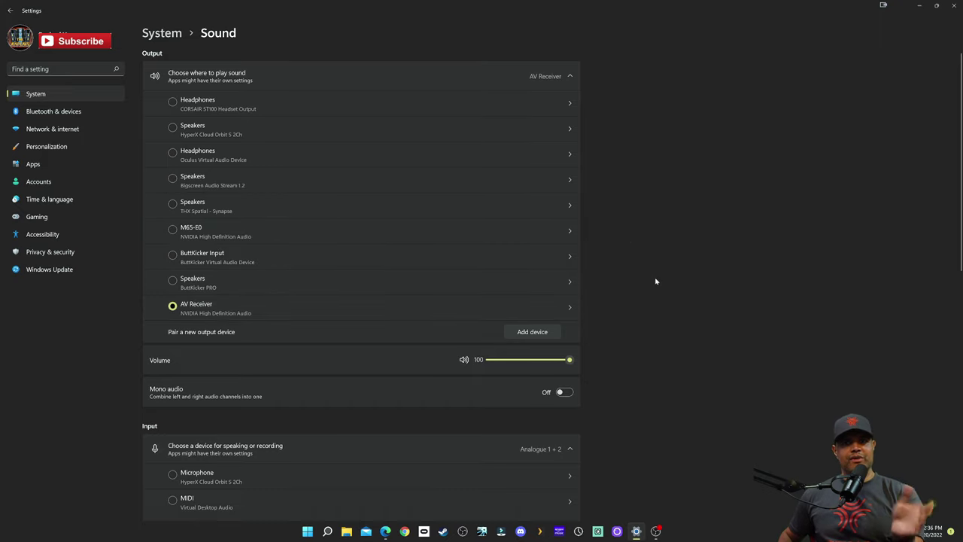
scroll(656, 281, "down", 10)
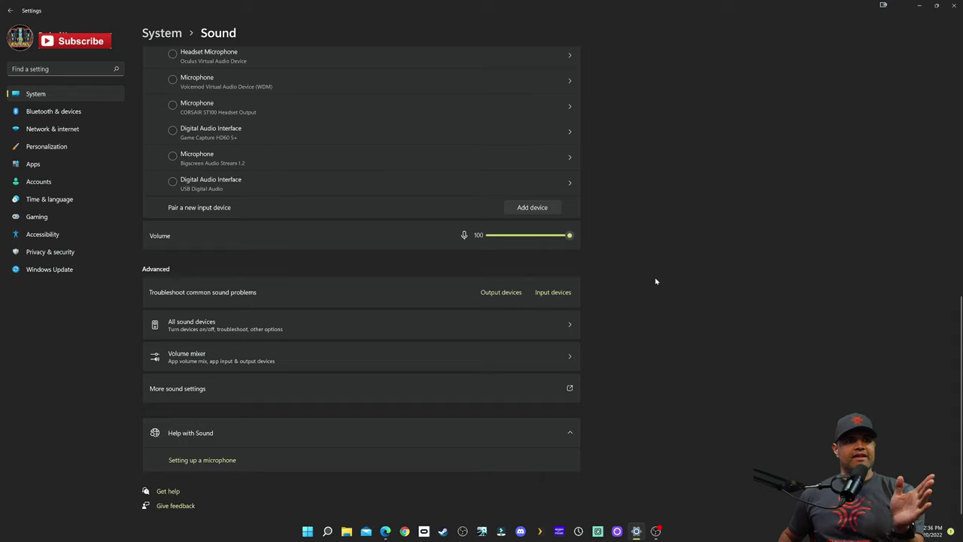
left_click(571, 388)
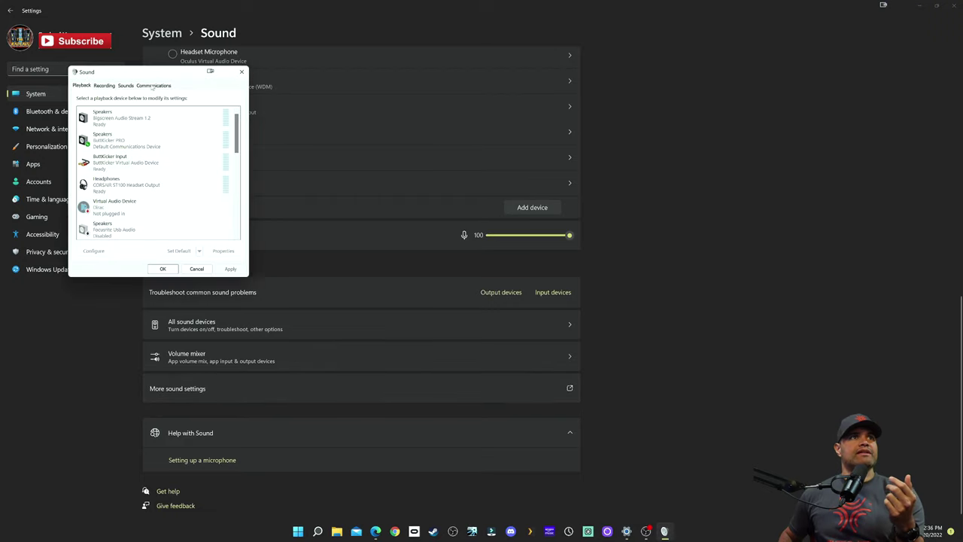
left_click_drag(163, 75, 453, 147)
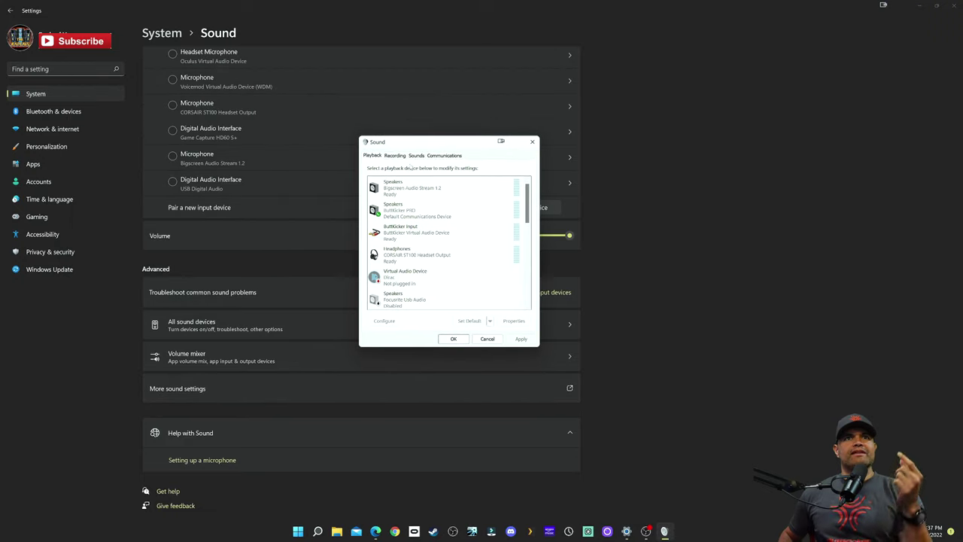